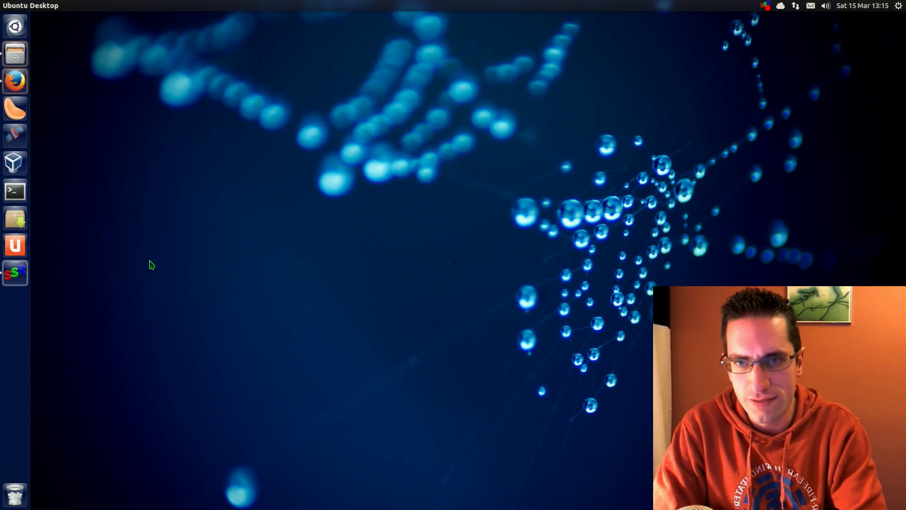
# Step: Switch the desktop wallpaper to Reflections from the desktop menu, then close the Appearance window
pyautogui.rightClick(160, 173)
pyautogui.click(205, 256)
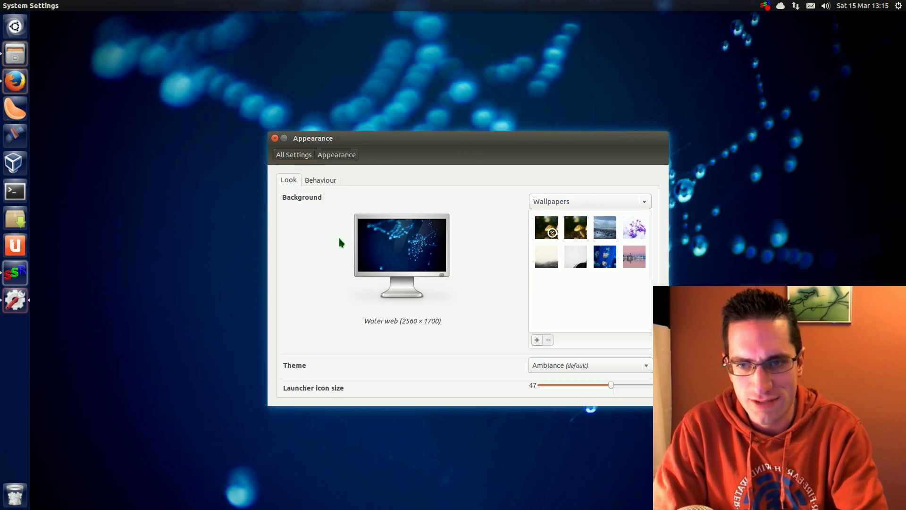
pyautogui.click(576, 285)
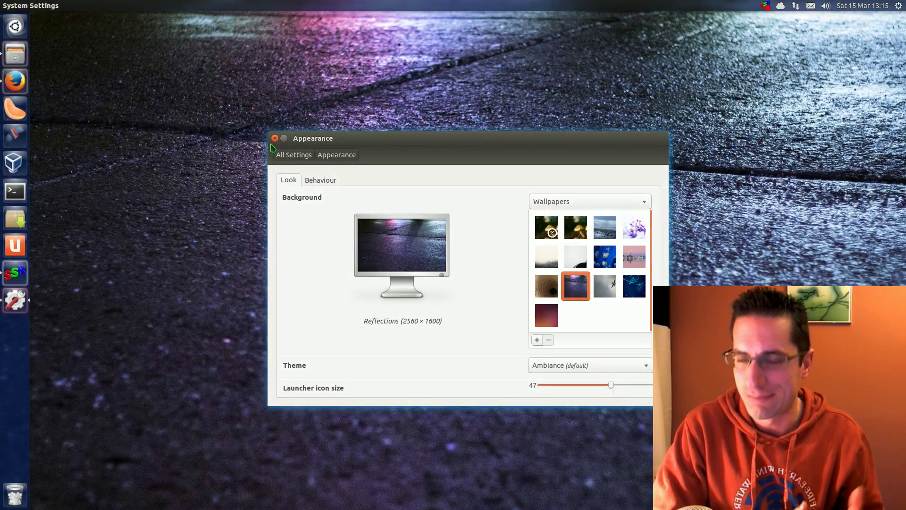
pyautogui.hotkey('alt', 'F4')
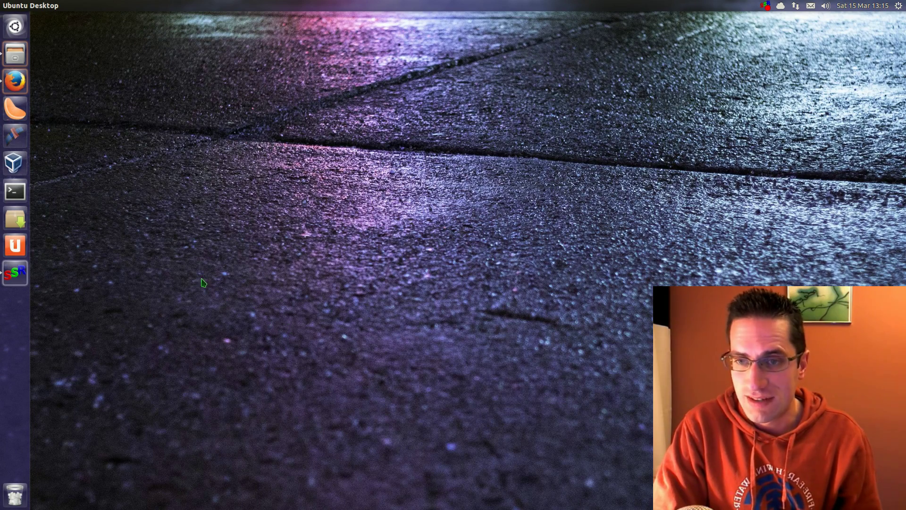
# Step: Open Files on Home, move its window lower, browse the global menus, and go up to the parent folder
pyautogui.click(20, 61)
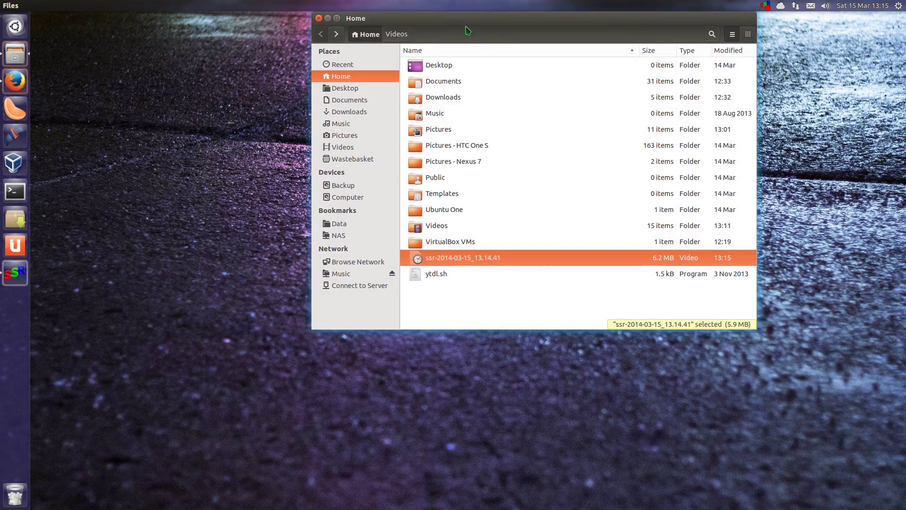
pyautogui.moveTo(461, 26); pyautogui.dragTo(442, 109)
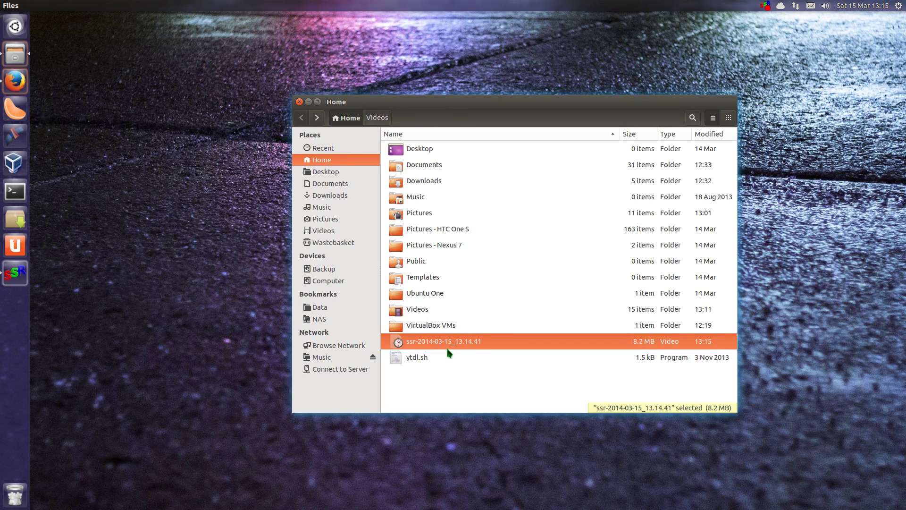
pyautogui.moveTo(102, 5)
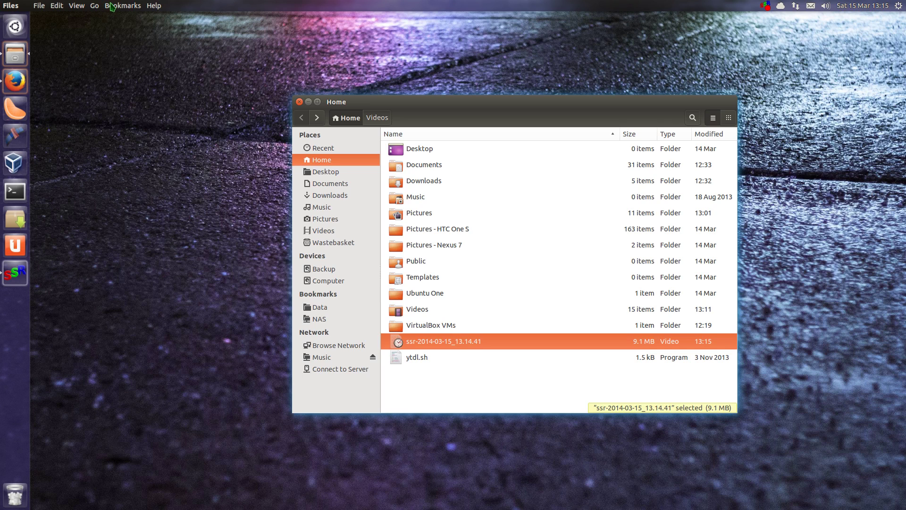
pyautogui.click(112, 6)
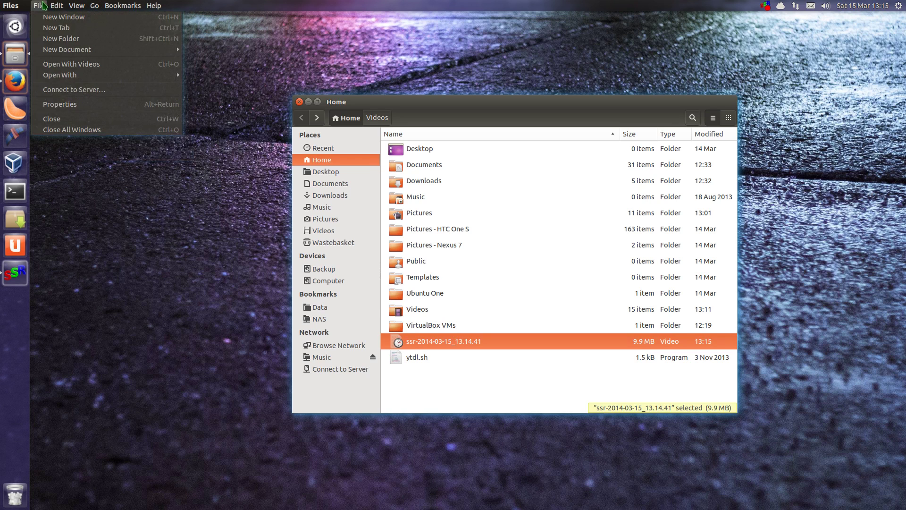
pyautogui.click(439, 193)
pyautogui.hotkey('alt', 'Up')
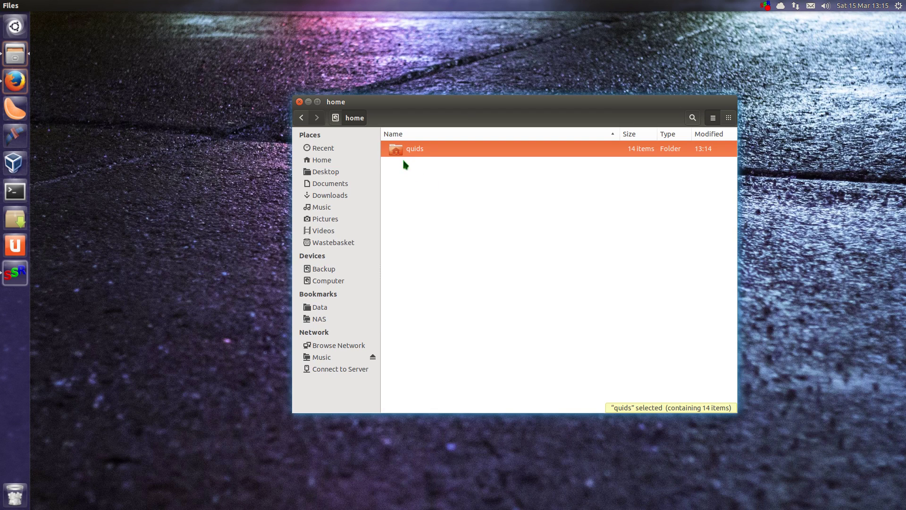
# Step: Navigate quids › Pictures › Wallpaper › Abstract, type 'col' to jump to colorful-smoke.jpg, and shift the window left
pyautogui.doubleClick(413, 152)
pyautogui.doubleClick(418, 213)
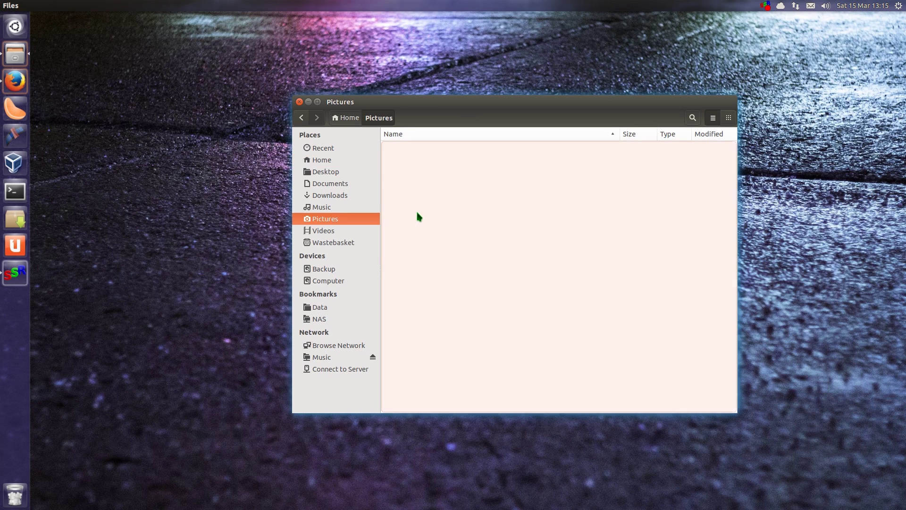
pyautogui.doubleClick(432, 293)
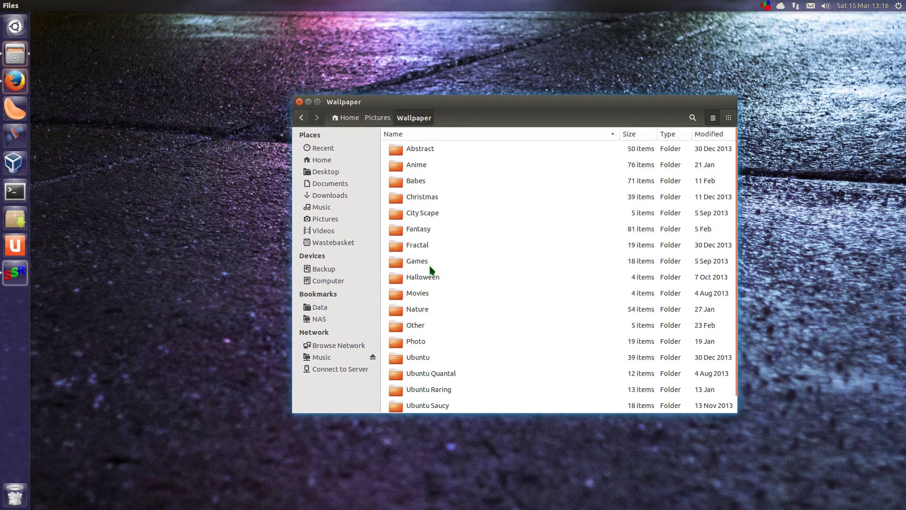
pyautogui.doubleClick(427, 149)
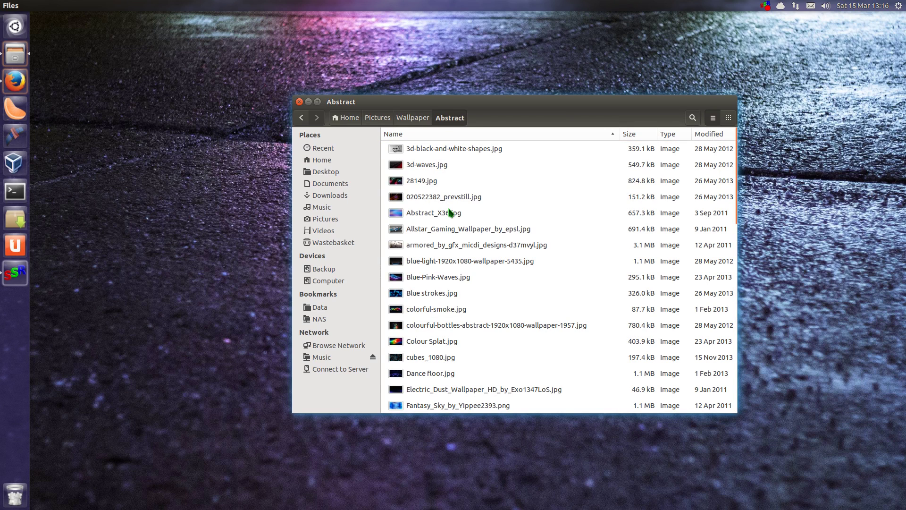
pyautogui.write('col')
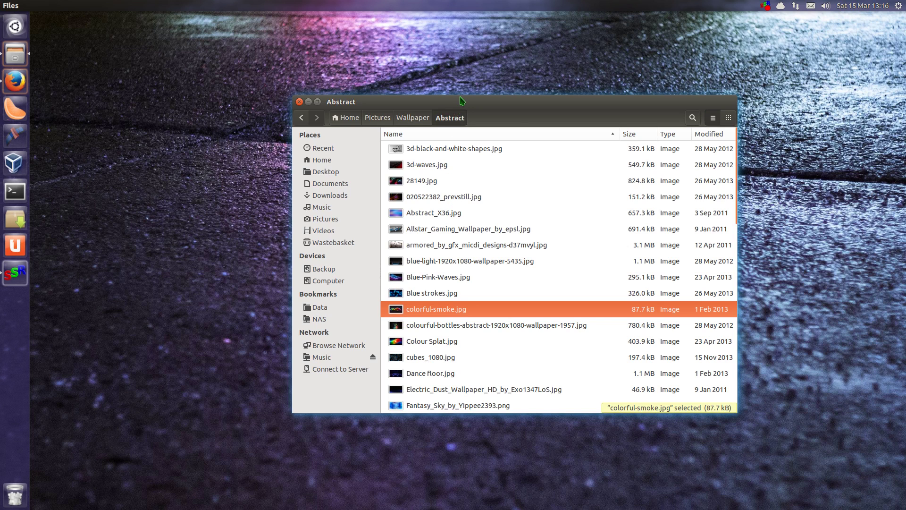
pyautogui.moveTo(454, 97); pyautogui.dragTo(400, 94)
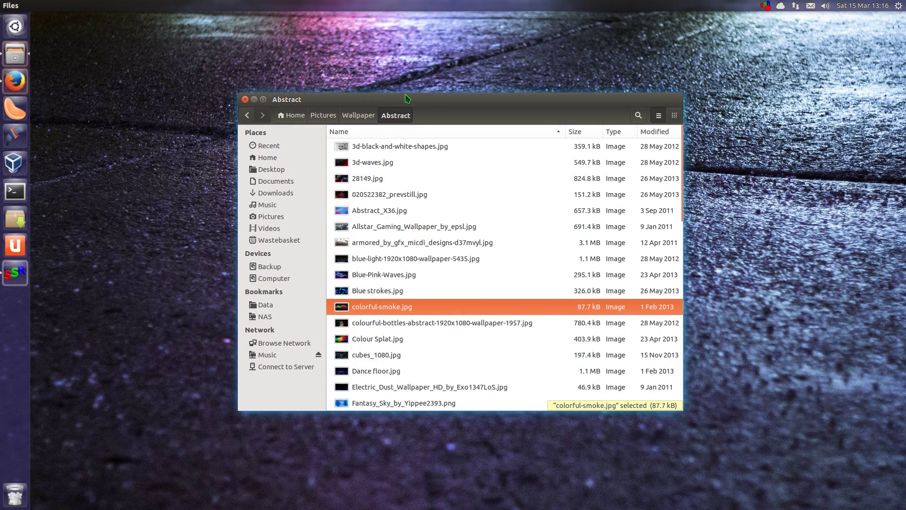
# Step: Open Pictures from the path bar in a new tab and drag that tab out into a separate window
pyautogui.middleClick(323, 116)
pyautogui.click(561, 132)
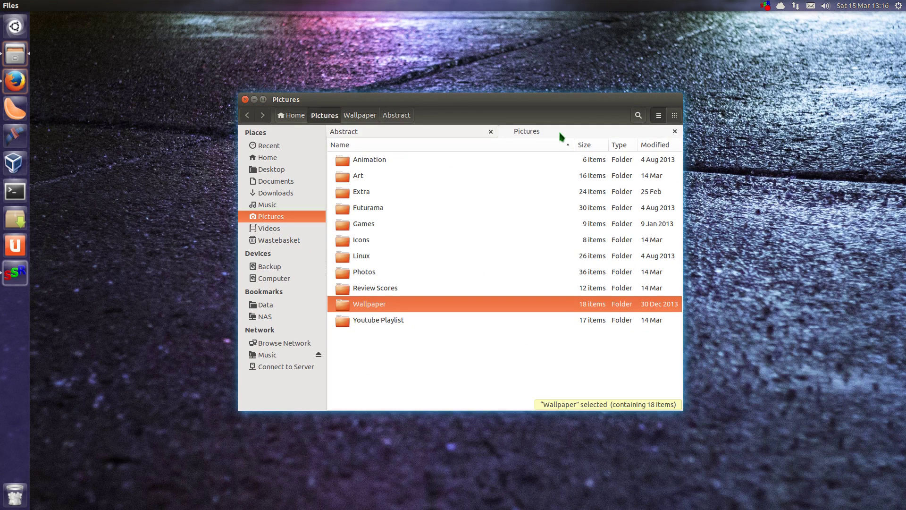
pyautogui.moveTo(545, 129); pyautogui.dragTo(785, 177)
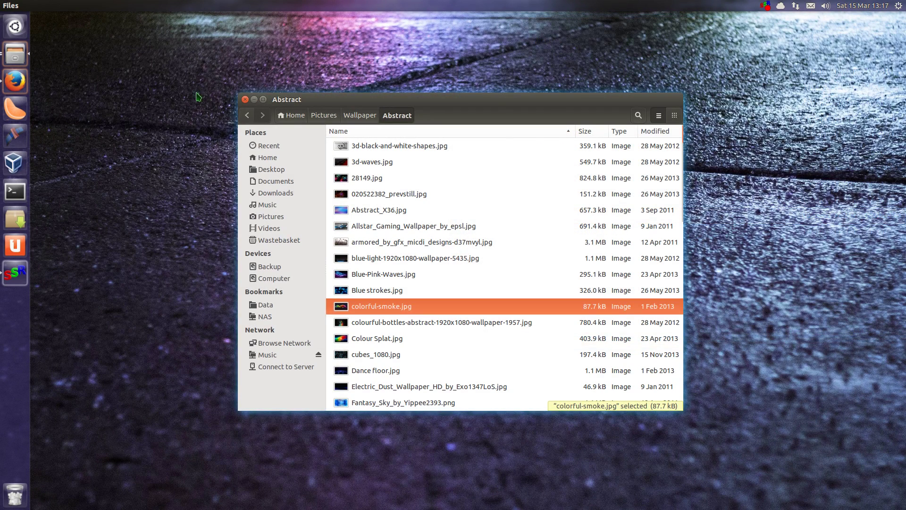
# Step: Reopen Appearance from the desktop menu and set window menus to show 'In the window's title bar' under Behaviour
pyautogui.rightClick(176, 100)
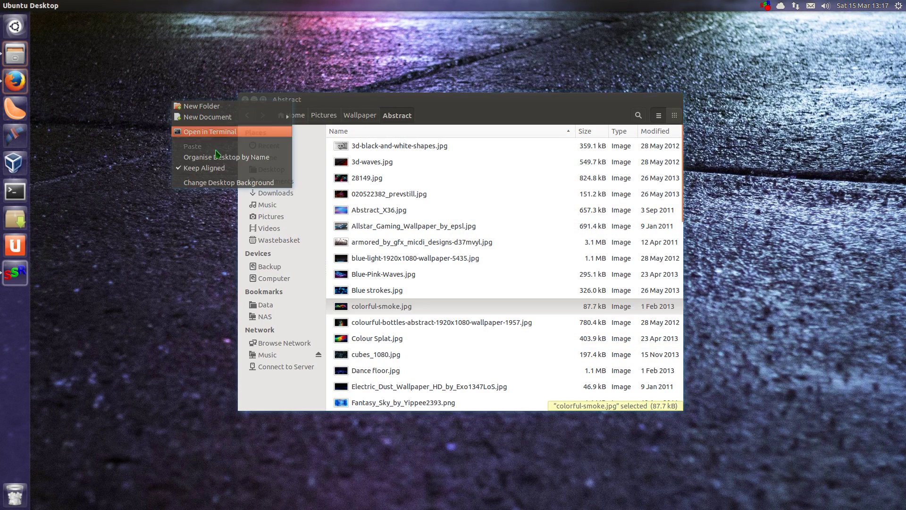
pyautogui.click(224, 184)
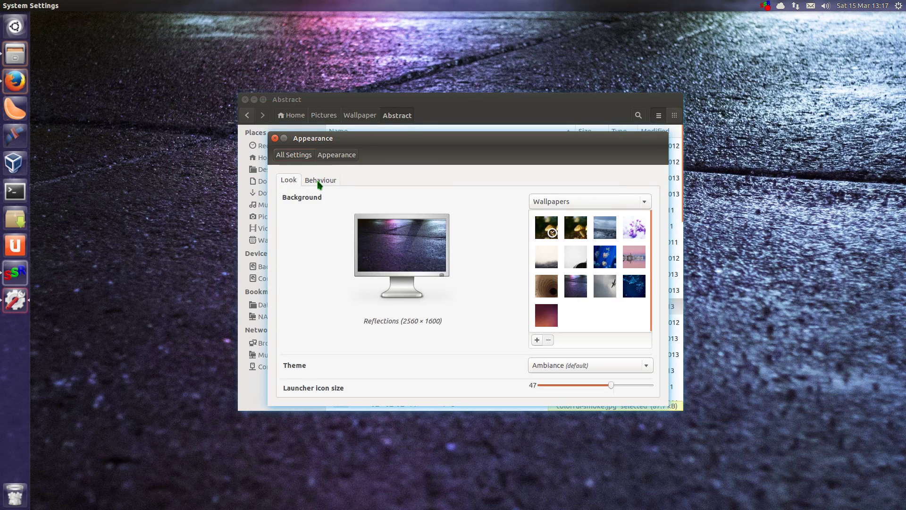
pyautogui.click(318, 179)
pyautogui.click(355, 321)
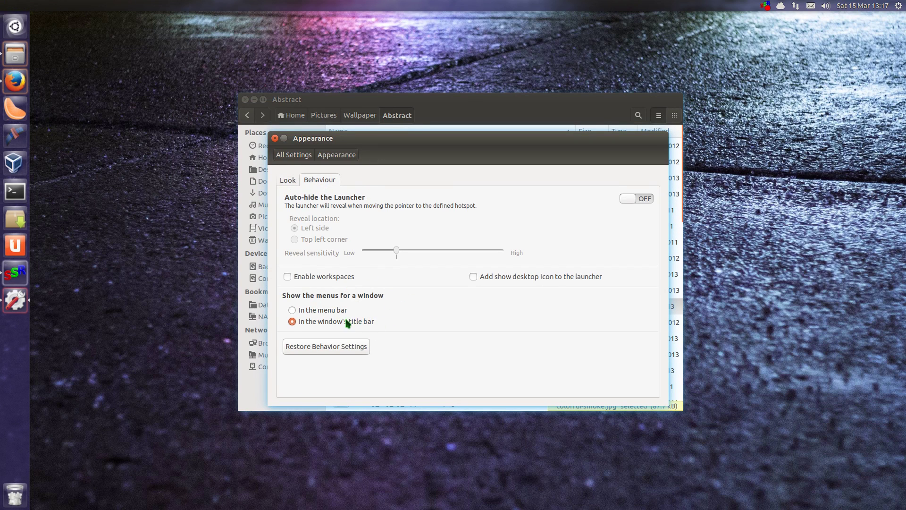
# Step: Raise Firefox, restore it to see its title-bar menus, re-maximize it, and scroll the Phoronix article
pyautogui.click(18, 78)
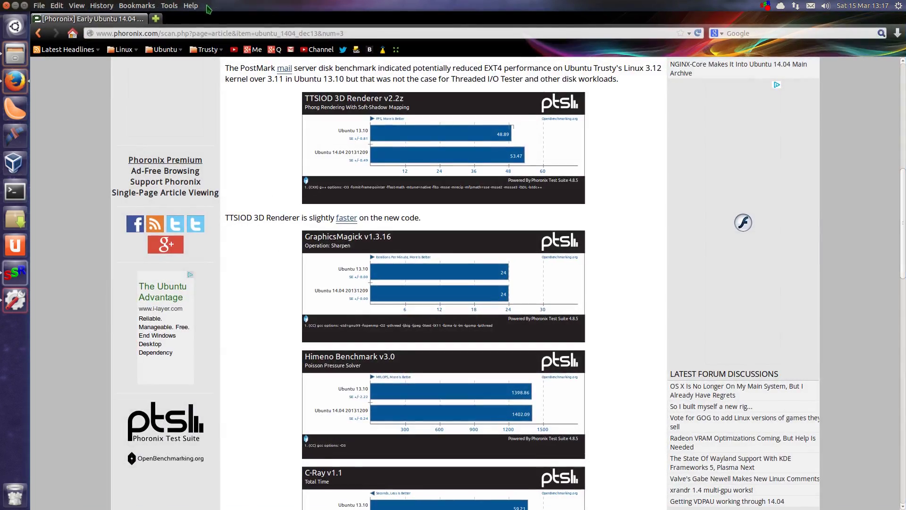
pyautogui.doubleClick(258, 7)
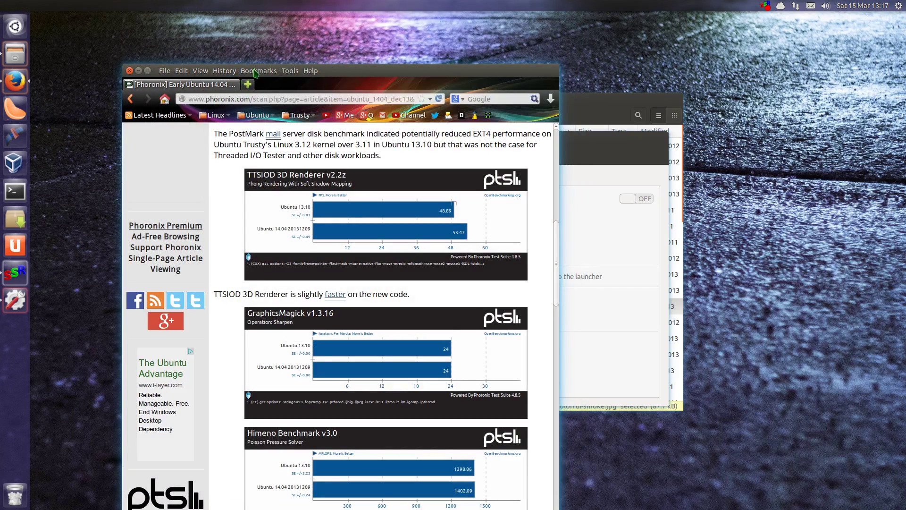
pyautogui.click(265, 70)
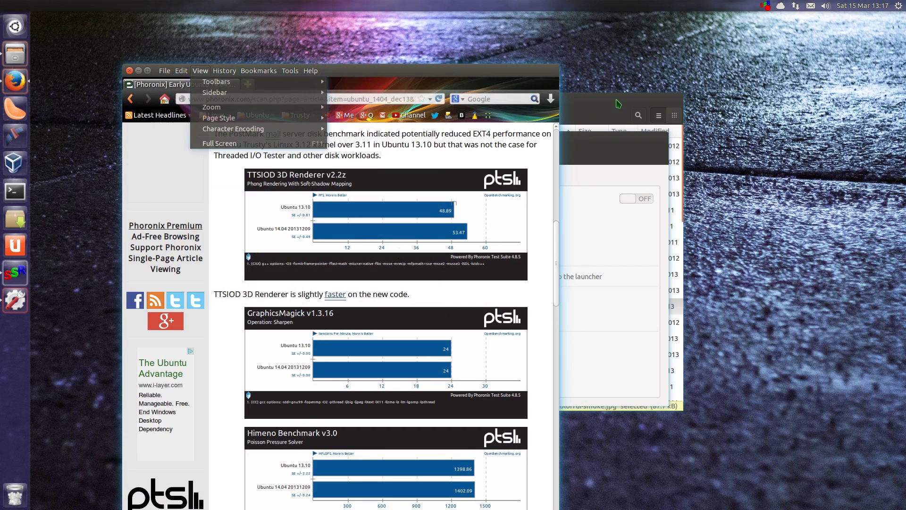
pyautogui.click(390, 73)
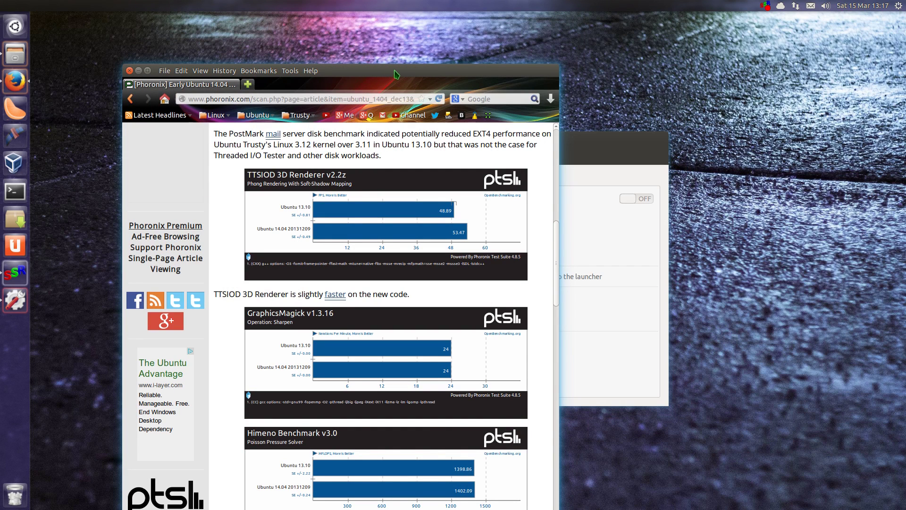
pyautogui.doubleClick(396, 74)
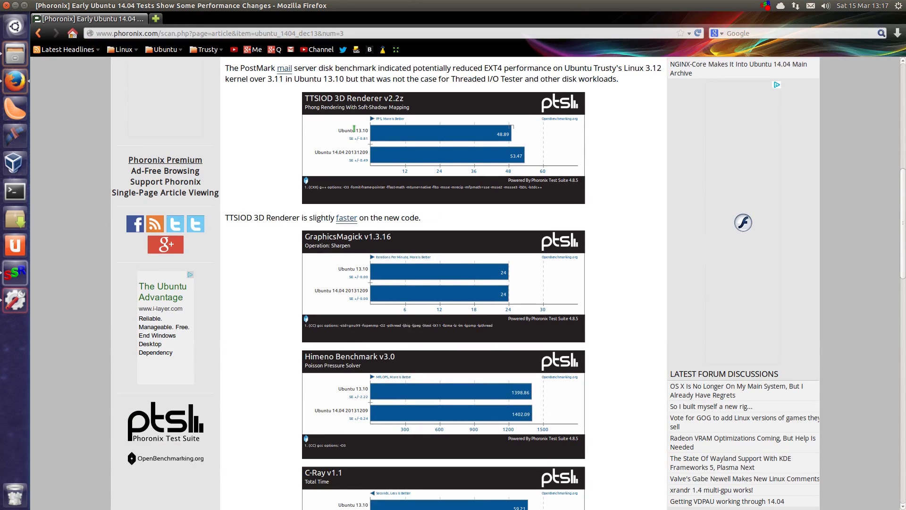
pyautogui.scroll(10, 351, 130)
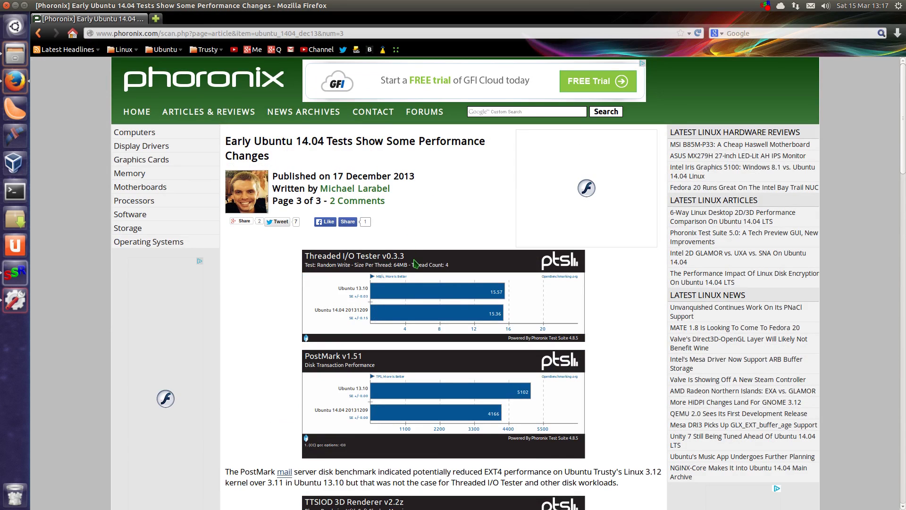
pyautogui.scroll(-5, 421, 311)
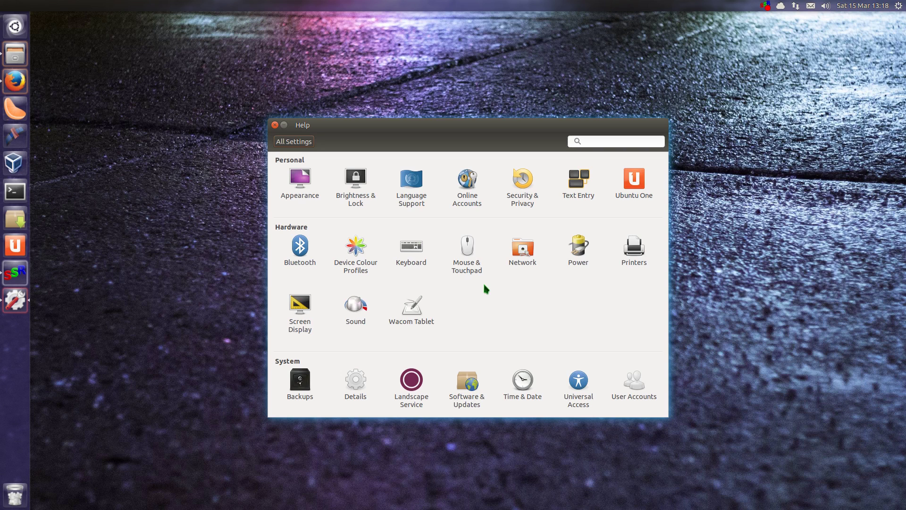
# Step: Nudge the settings window, resize and minimize the Abstract window, then open the Dash
pyautogui.moveTo(437, 123); pyautogui.dragTo(426, 121)
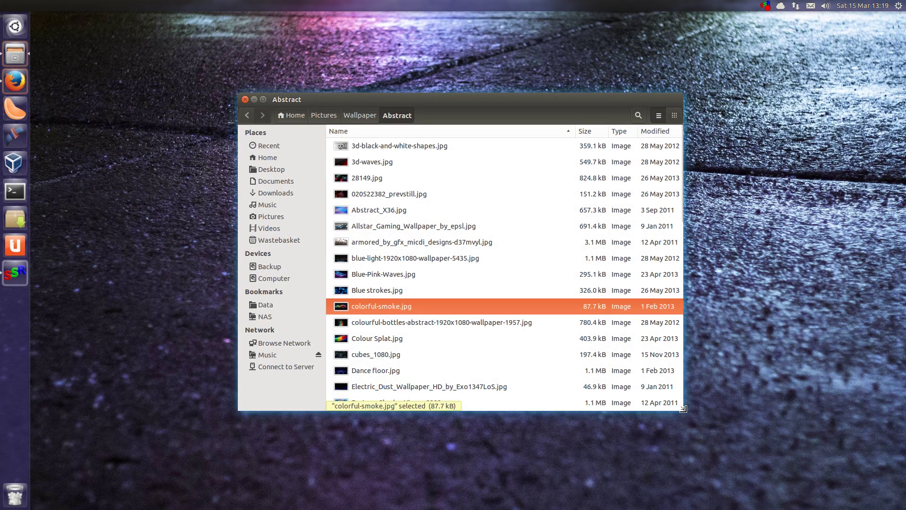
pyautogui.moveTo(683, 408); pyautogui.dragTo(701, 422)
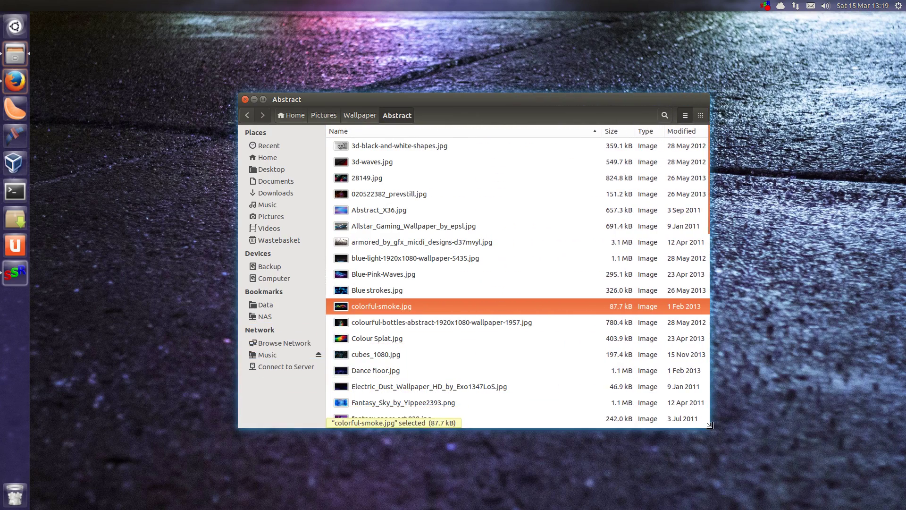
pyautogui.click(254, 99)
pyautogui.press('super')
# Step: Launch CompizConfig Settings Manager by searching 'ccs' and reposition its window
pyautogui.write('ccs')
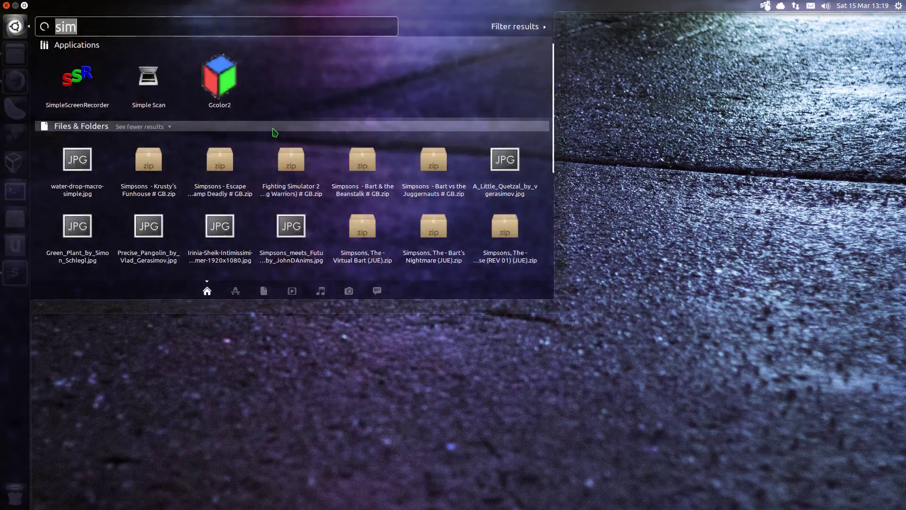
pyautogui.press('Return')
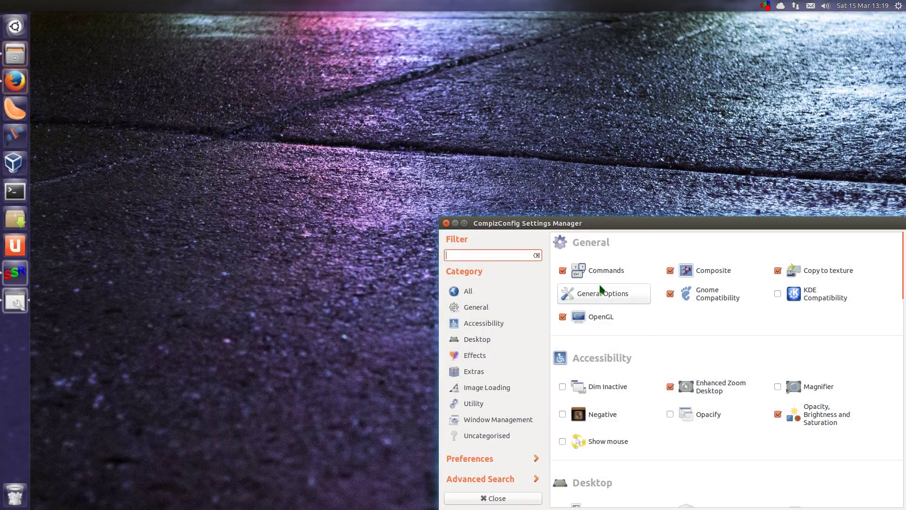
pyautogui.moveTo(678, 229); pyautogui.dragTo(495, 103)
pyautogui.scroll(-5, 567, 299)
# Step: Open the Ubuntu Unity Plugin and move to its Decorations settings page
pyautogui.click(529, 268)
pyautogui.click(433, 114)
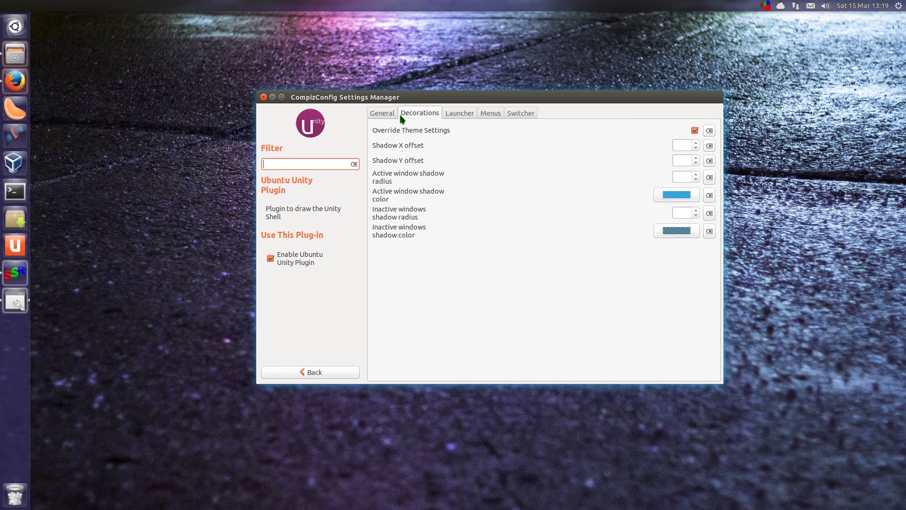
pyautogui.click(383, 113)
pyautogui.click(340, 372)
pyautogui.scroll(-5, 546, 305)
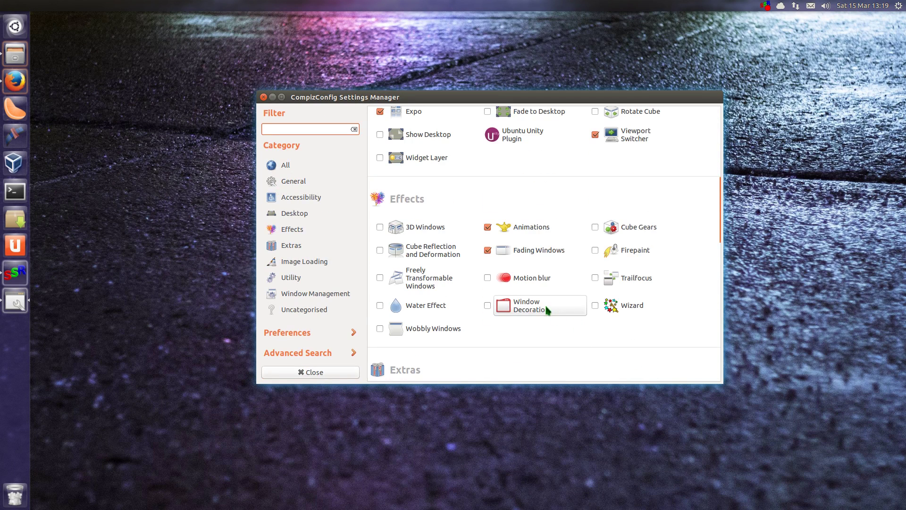
pyautogui.scroll(6, 534, 318)
pyautogui.click(529, 302)
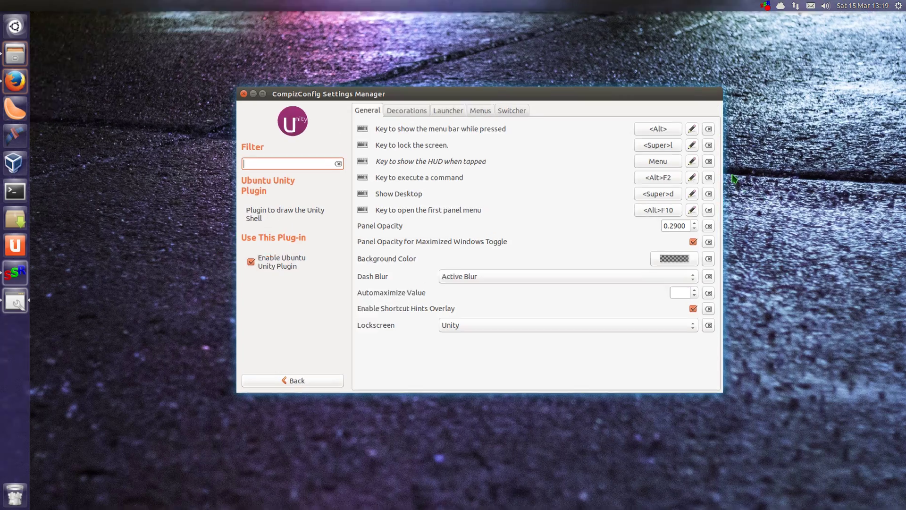
pyautogui.keyDown('super'); pyautogui.scroll(4, 760, 193); pyautogui.keyUp('super')
pyautogui.keyDown('super'); pyautogui.scroll(-4, 735, 181); pyautogui.keyUp('super')
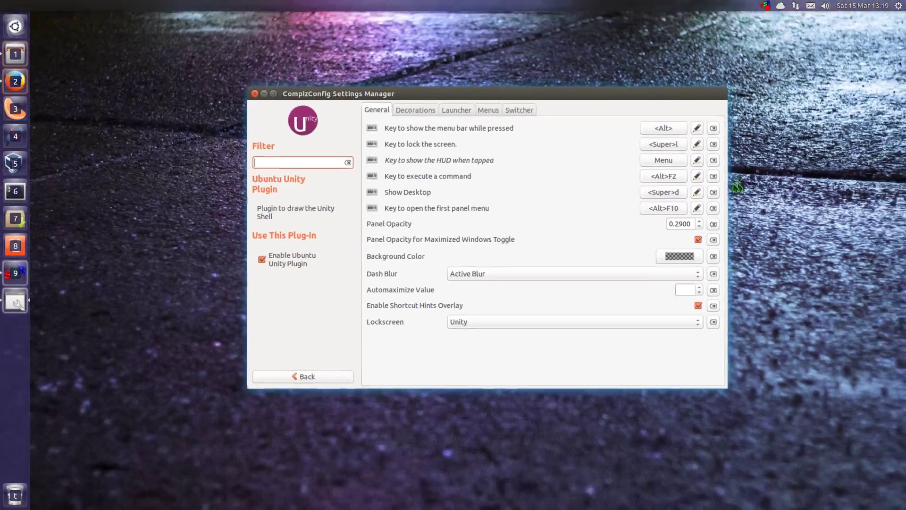
pyautogui.hotkey('ctrl', 'pagedown')
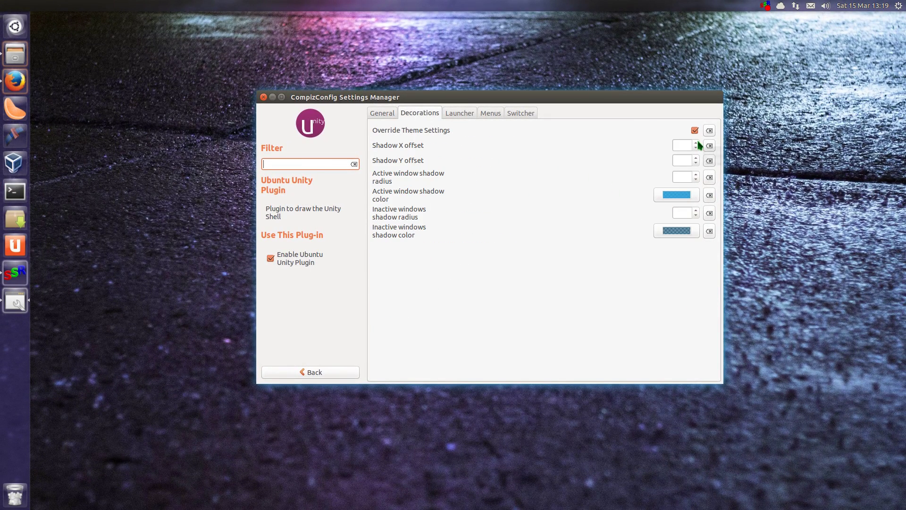
# Step: Set Shadow X and Y offsets to 2 and active window shadow radius to 15, then close CCSM
pyautogui.click(696, 142)
pyautogui.click(696, 159)
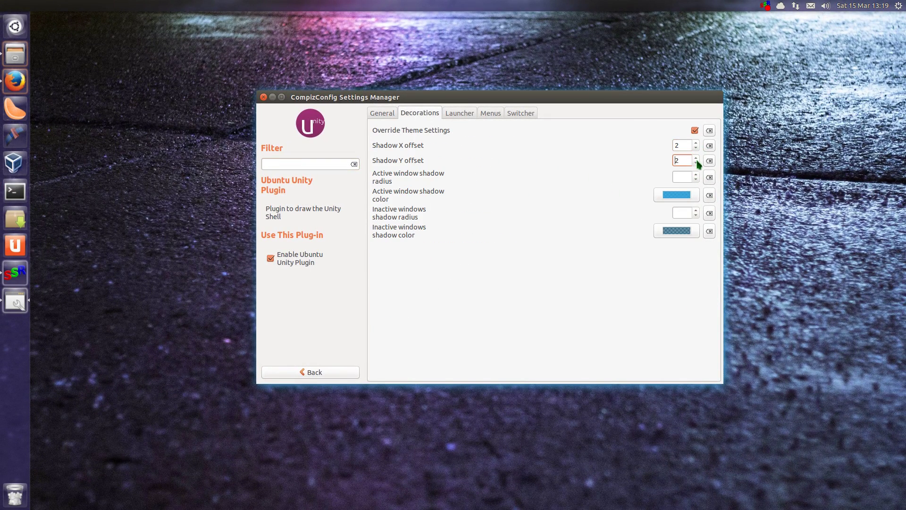
pyautogui.click(683, 177)
pyautogui.write('15')
pyautogui.click(682, 212)
pyautogui.click(264, 96)
# Step: Open Keyboard settings via the Dash and assign Super+X to Launch terminal
pyautogui.press('super')
pyautogui.write('key')
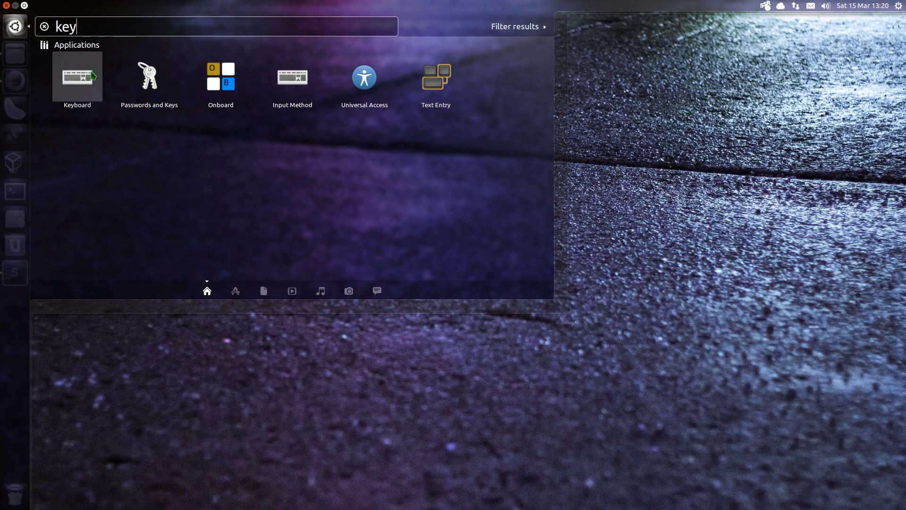
pyautogui.click(86, 70)
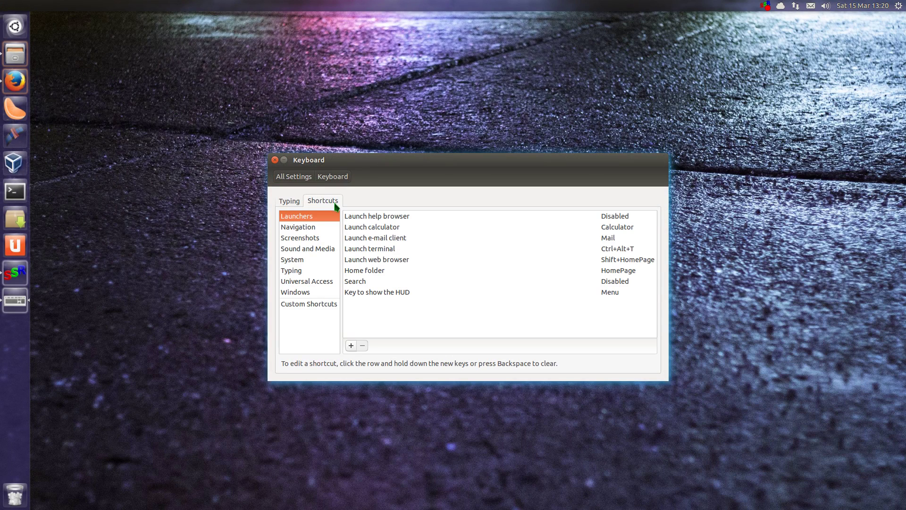
pyautogui.click(622, 251)
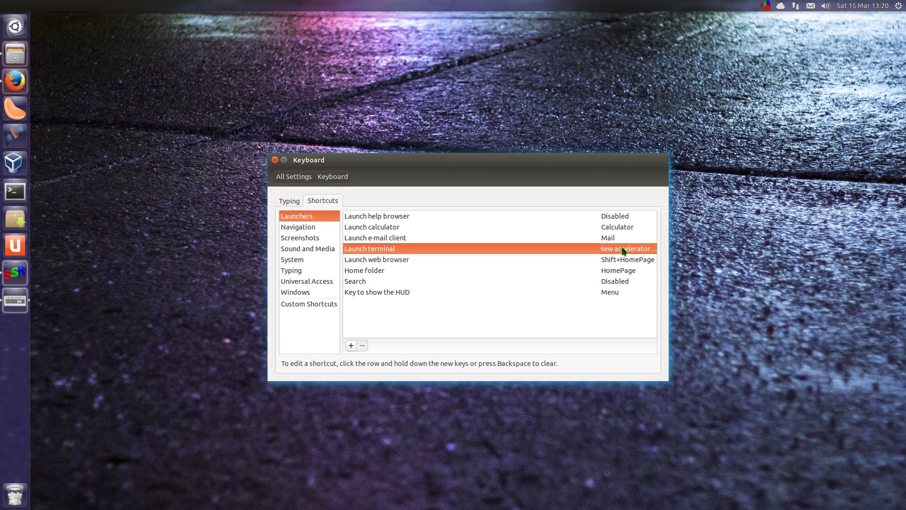
pyautogui.press('super+x')
# Step: Dismiss the Dash and test Super+X by opening a terminal, then close it
pyautogui.press('Escape')
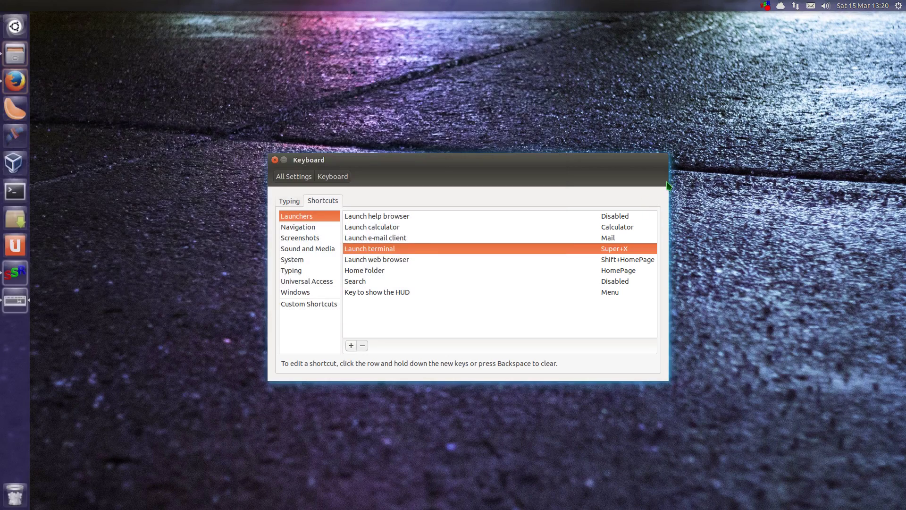
pyautogui.press('super+x')
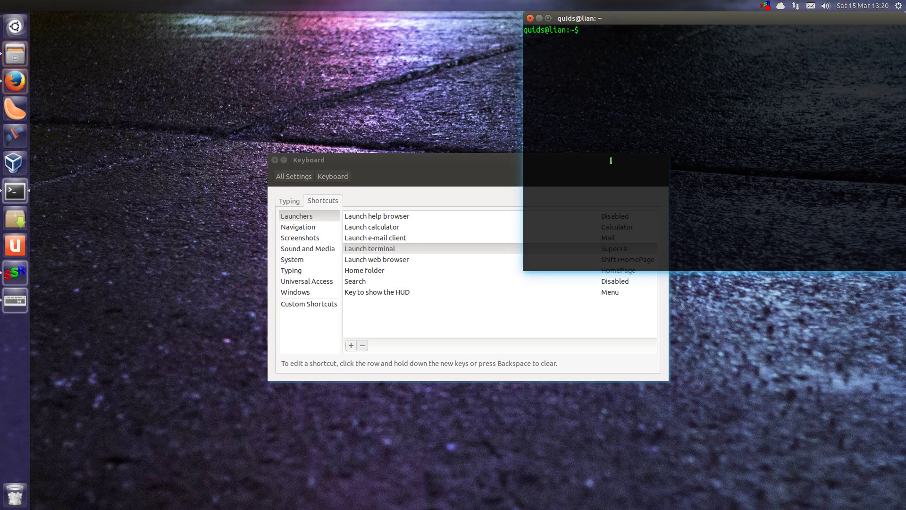
pyautogui.click(531, 18)
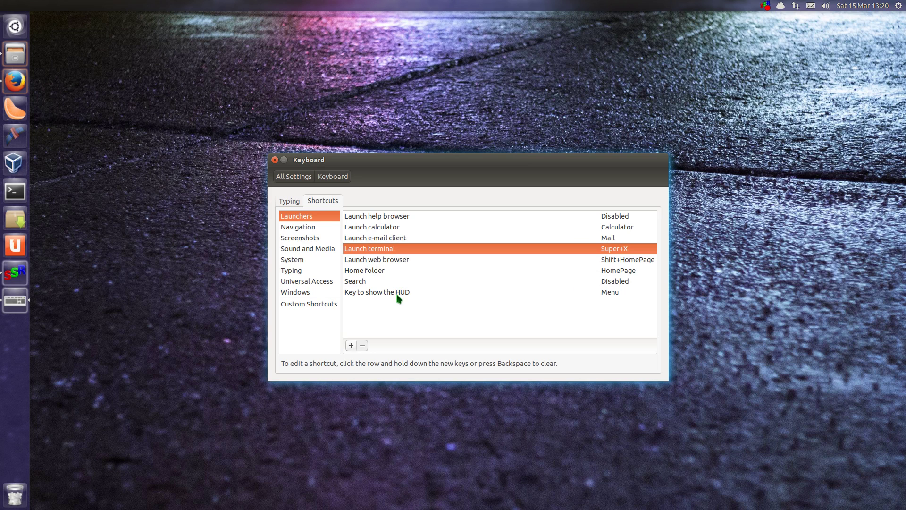
# Step: Try the HUD, then browse the Custom, Screenshots and Sound and Media shortcut lists
pyautogui.press('Menu')
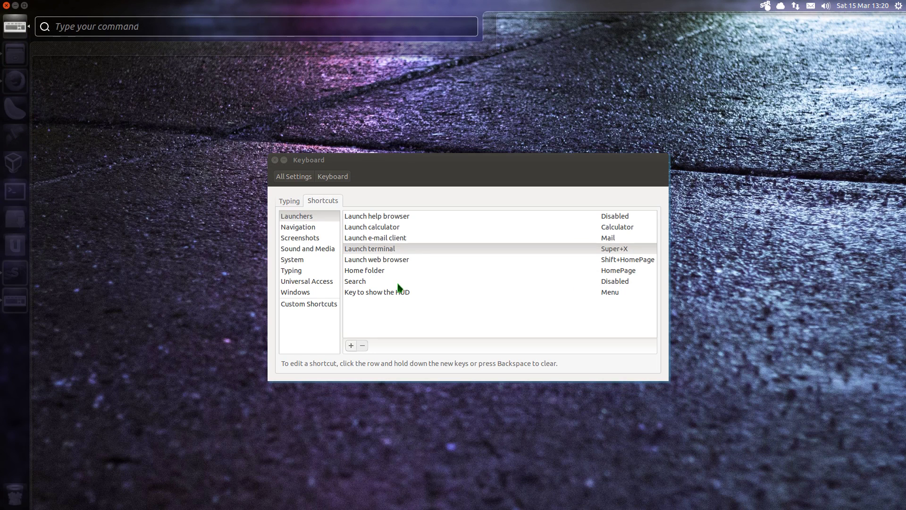
pyautogui.press('Escape')
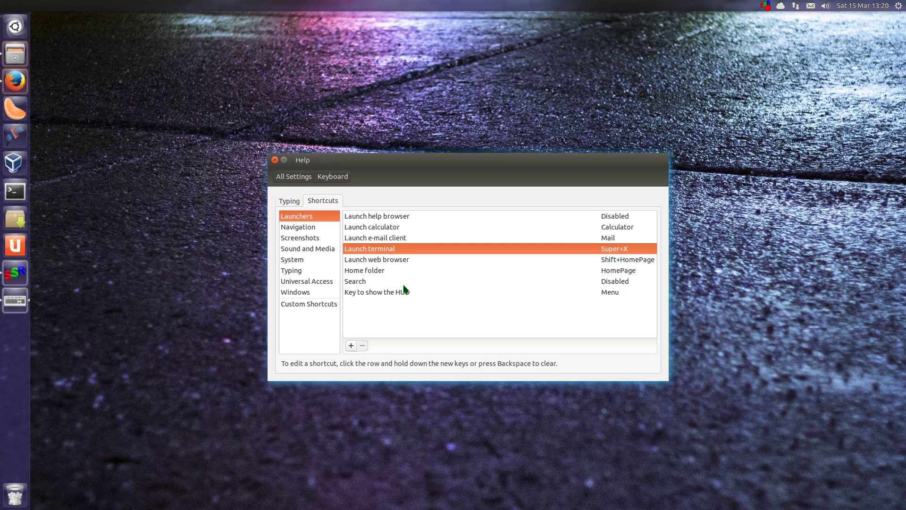
pyautogui.click(310, 305)
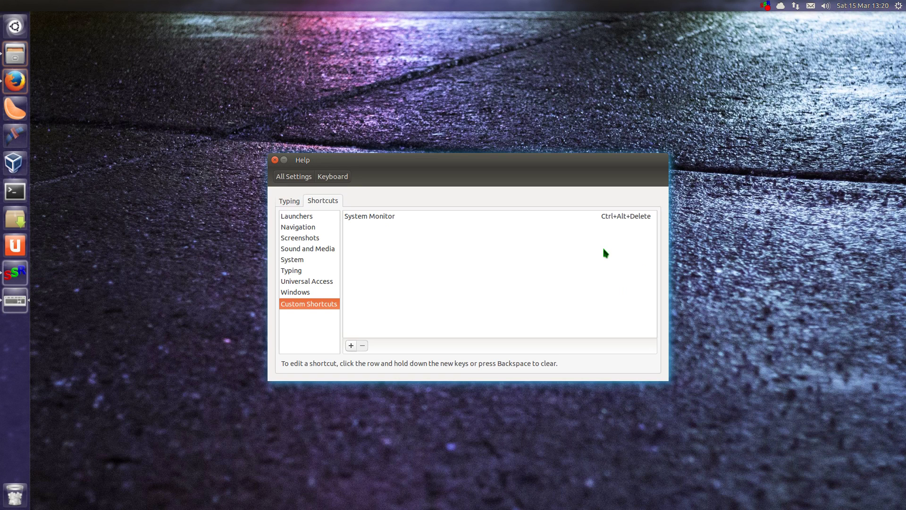
pyautogui.click(291, 238)
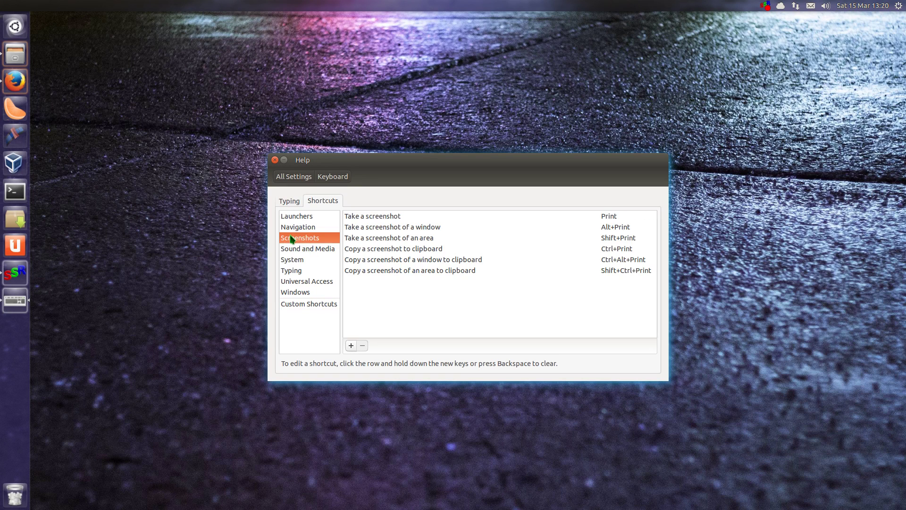
pyautogui.click(295, 249)
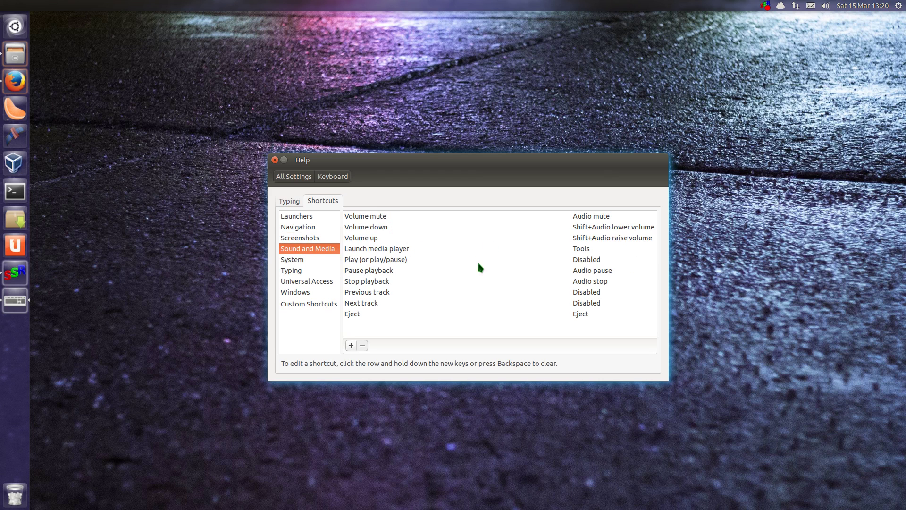
# Step: Close the Keyboard settings window to leave an empty desktop
pyautogui.click(275, 160)
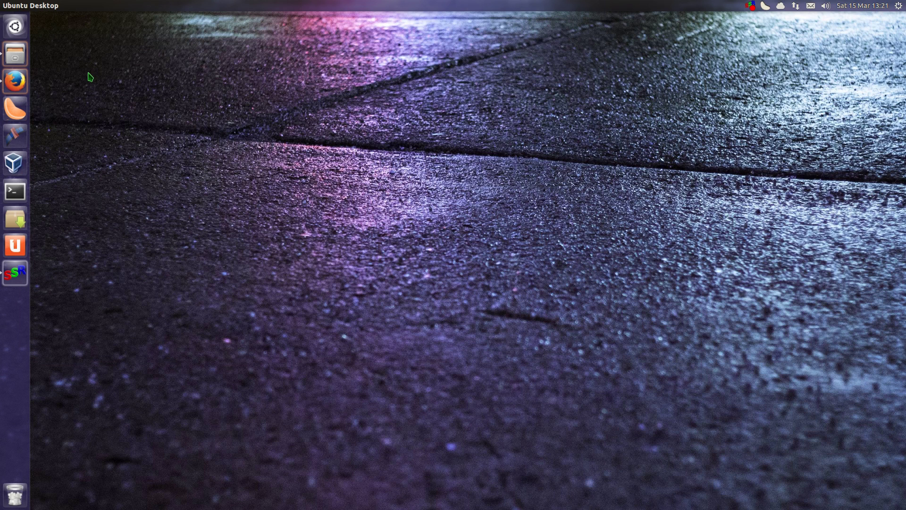
# Step: Open the Appearance settings from the desktop menu and adjust the launcher icon size, trying 16 and 64
pyautogui.rightClick(137, 91)
pyautogui.click(169, 174)
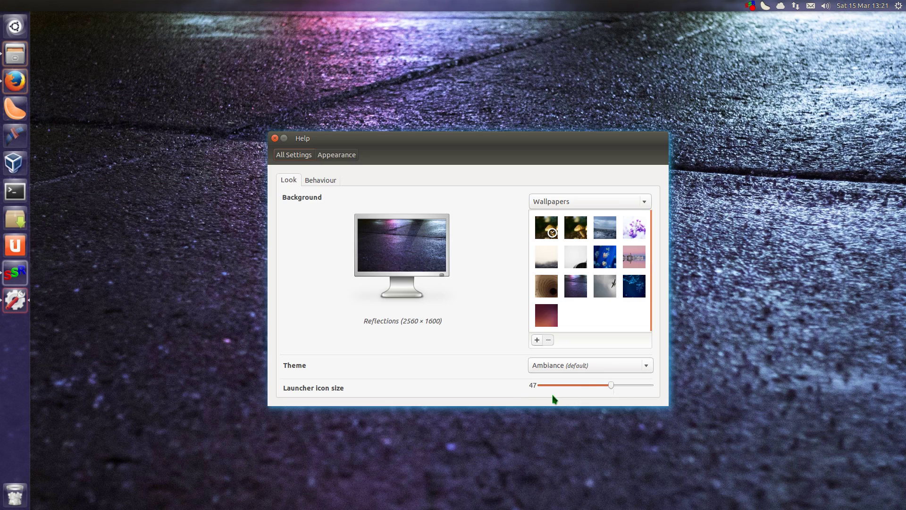
pyautogui.moveTo(612, 385); pyautogui.dragTo(541, 386)
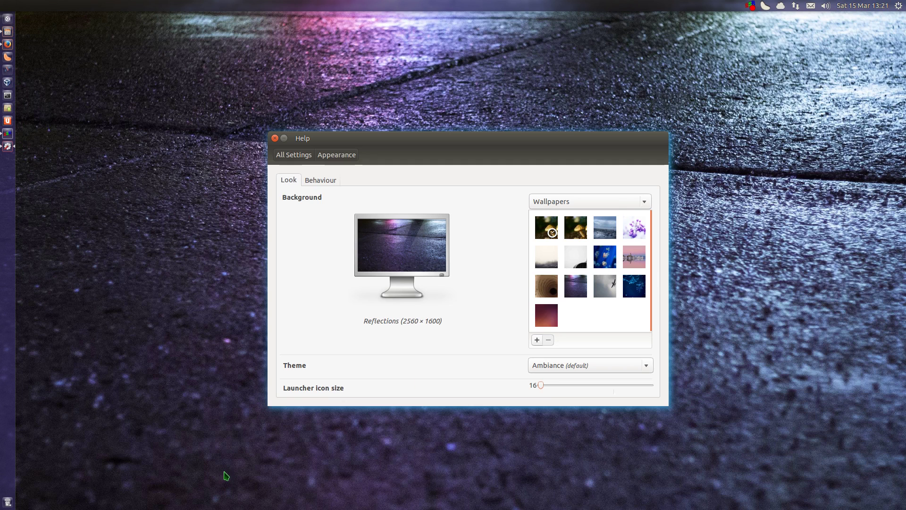
pyautogui.moveTo(550, 384); pyautogui.dragTo(584, 390)
# Step: Glance at Behavior settings, try the Beach and purple wallpapers, then choose the default Ubuntu wallpaper
pyautogui.click(321, 180)
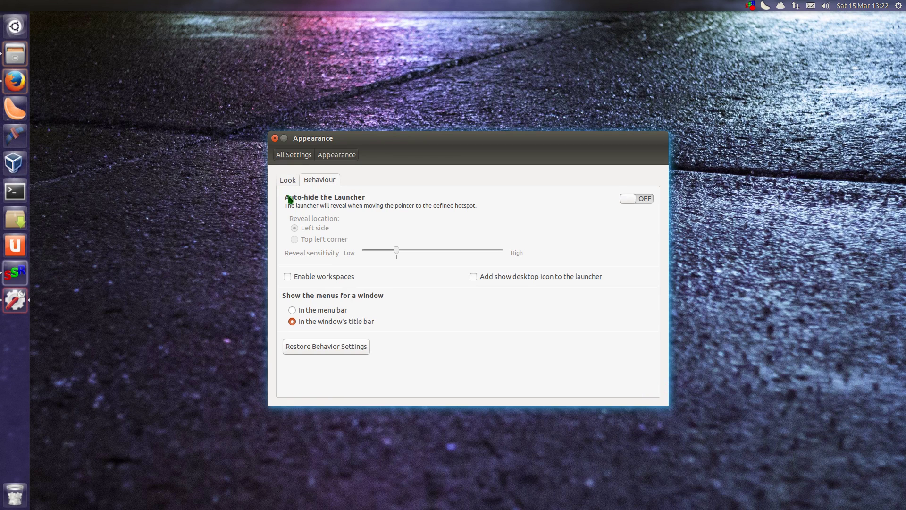
pyautogui.click(288, 180)
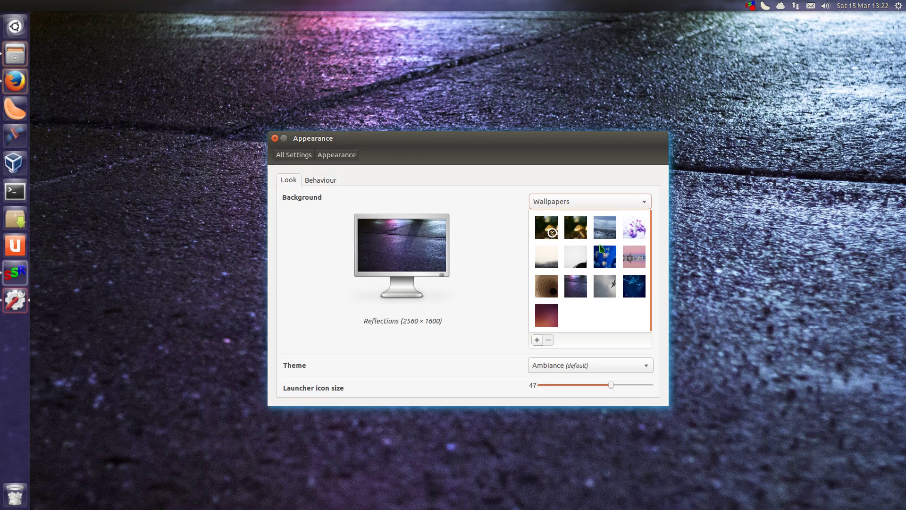
pyautogui.click(604, 231)
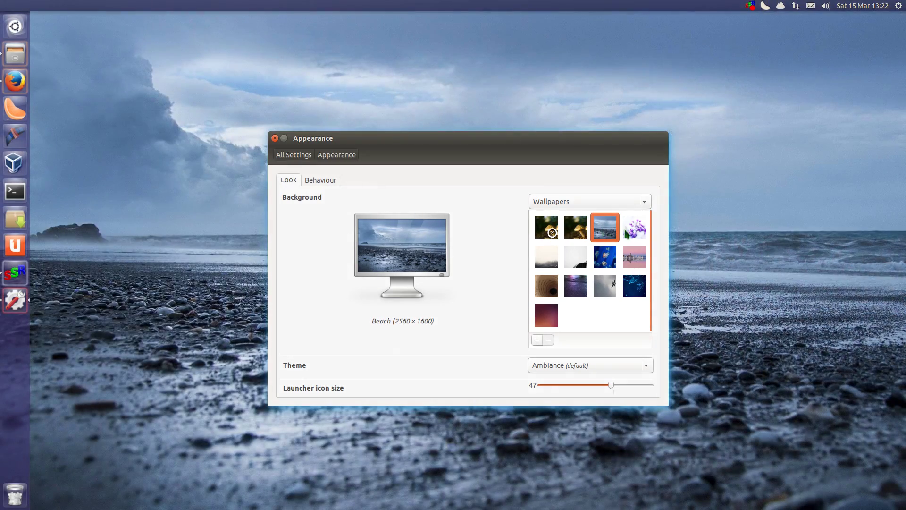
pyautogui.click(637, 234)
pyautogui.click(542, 318)
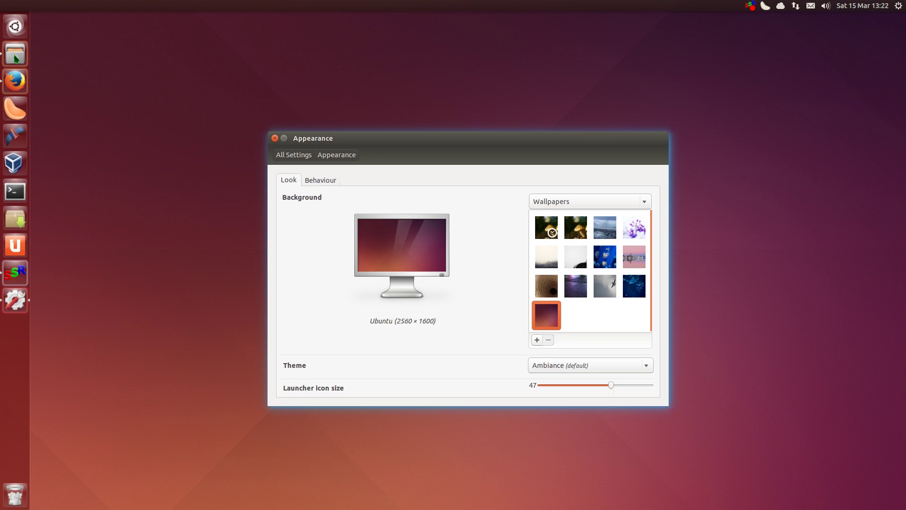
# Step: Unmaximize the Firefox Phoronix article window and bring the Appearance settings in front of it
pyautogui.click(15, 81)
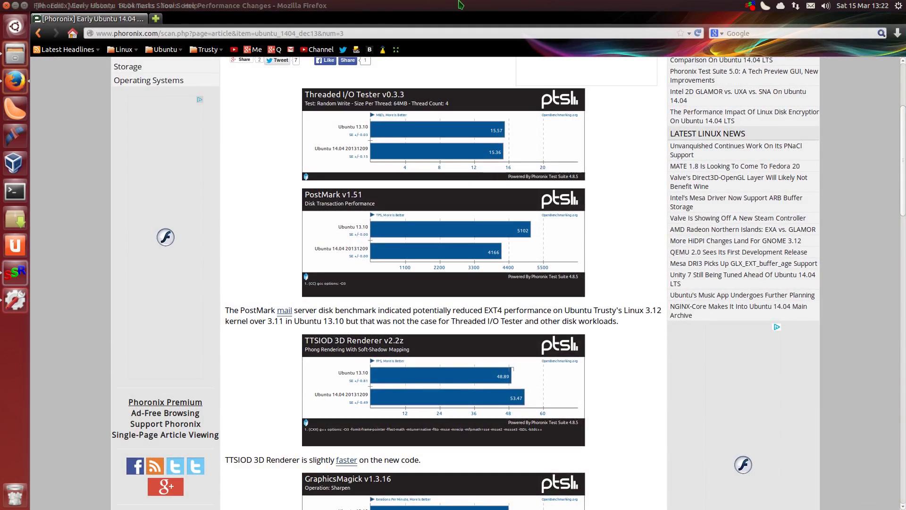
pyautogui.moveTo(199, 5)
pyautogui.mouseDown()
pyautogui.moveTo(213, 80)
pyautogui.moveTo(171, 74)
pyautogui.moveTo(208, 77)
pyautogui.moveTo(209, 20)
pyautogui.mouseUp()
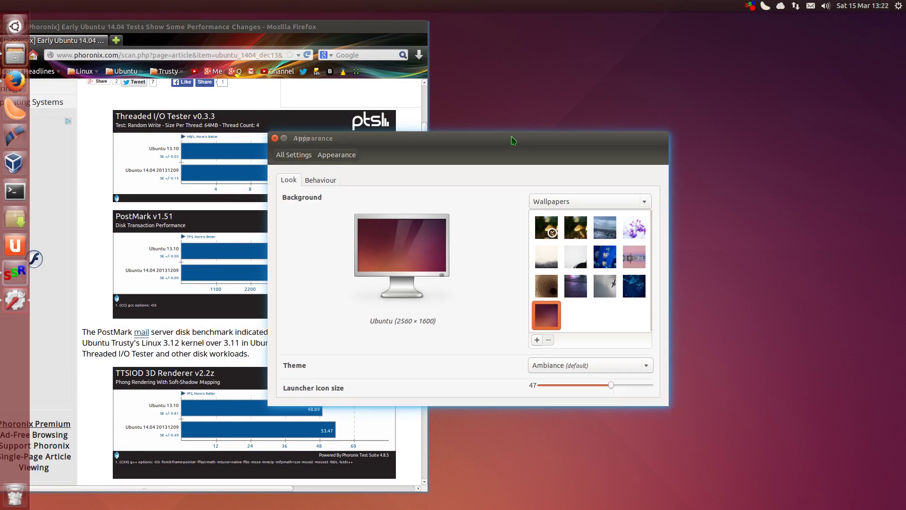
pyautogui.click(514, 140)
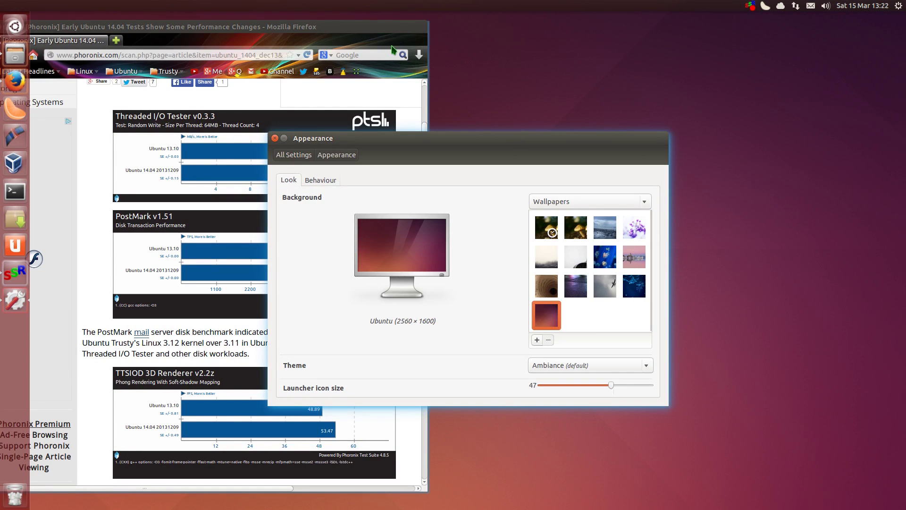